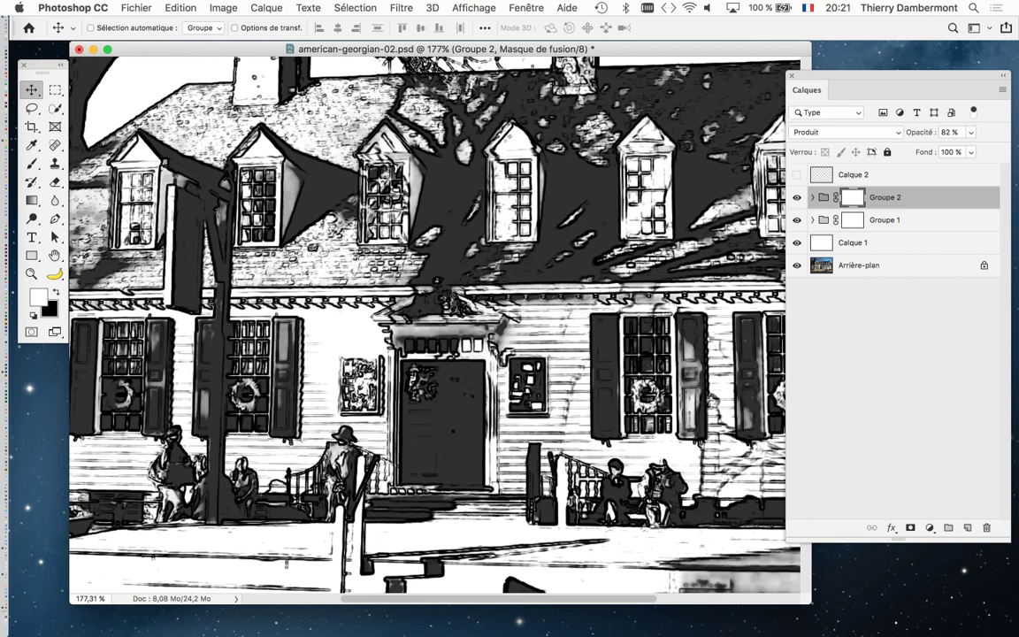
Step: Zoom out and show the drawing in full-screen mode with the menu bar
scroll(254, 488, down, 3)
scroll(254, 487, down, 3)
scroll(254, 487, down, 1)
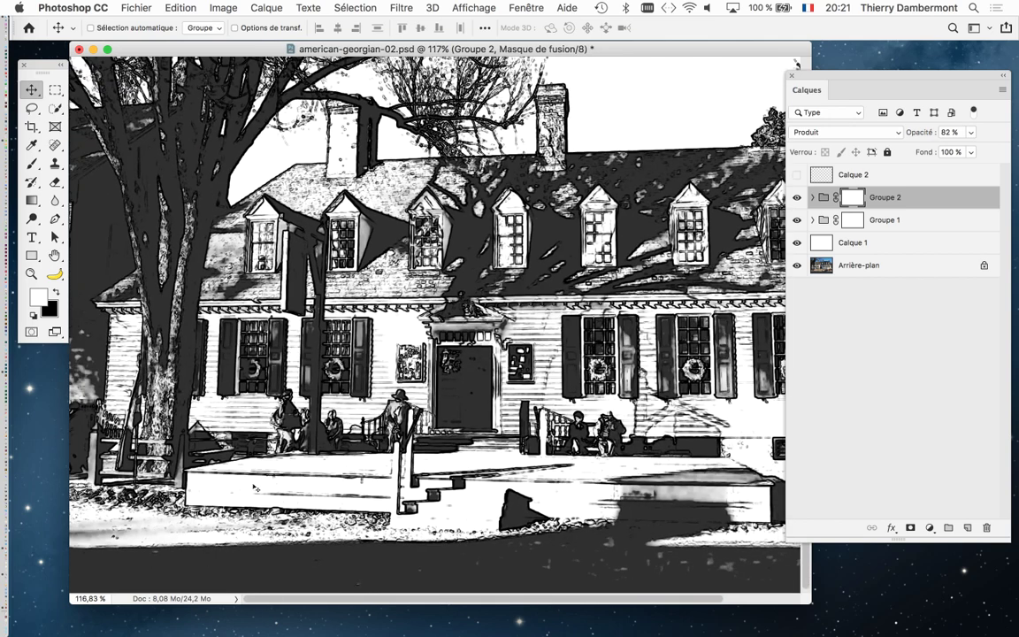
key(f)
Step: Lower Groupe 2's opacity from 82% to 47%
scroll(507, 305, down, 5)
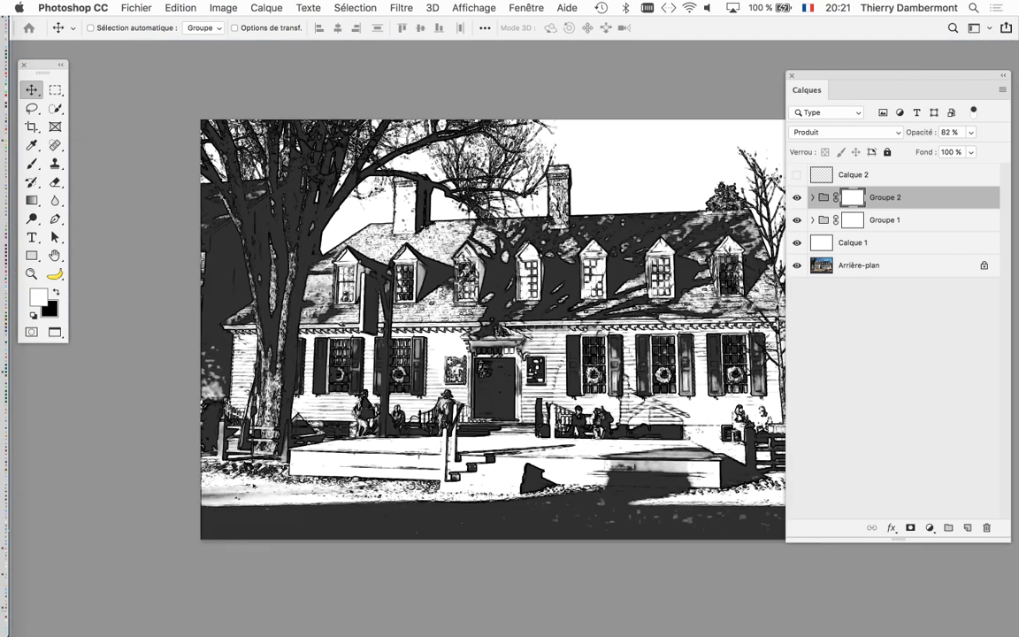
scroll(248, 494, right, 3)
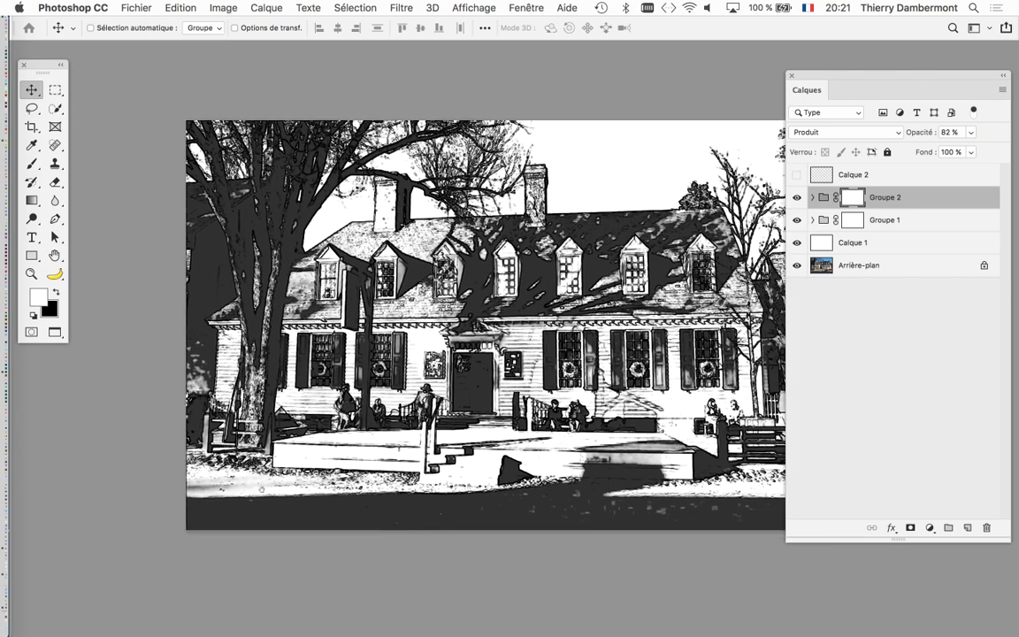
scroll(249, 494, right, 5)
scroll(249, 493, right, 1)
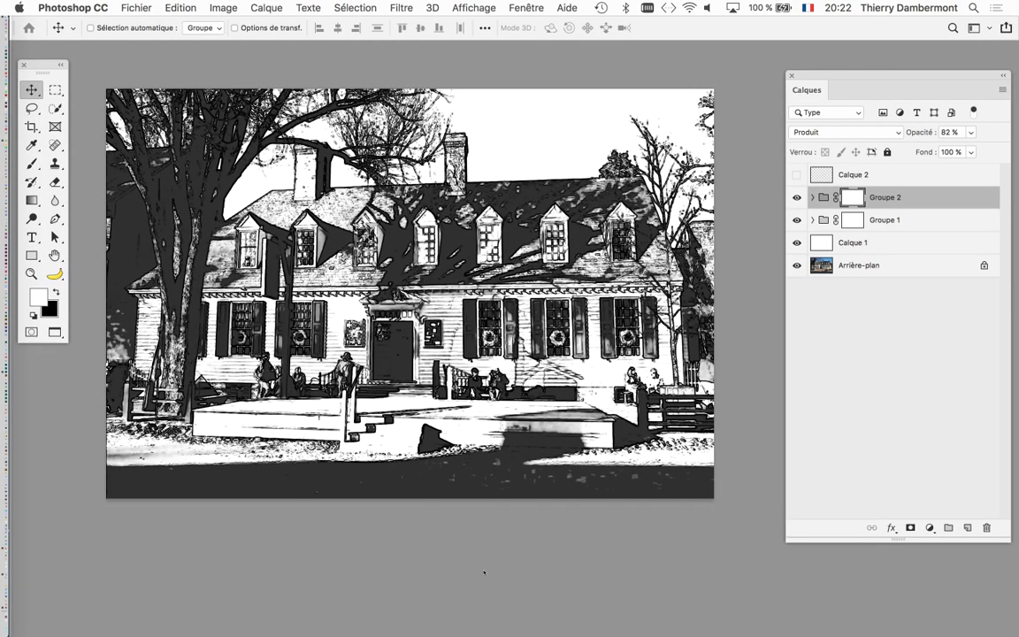
key(4)
key(7)
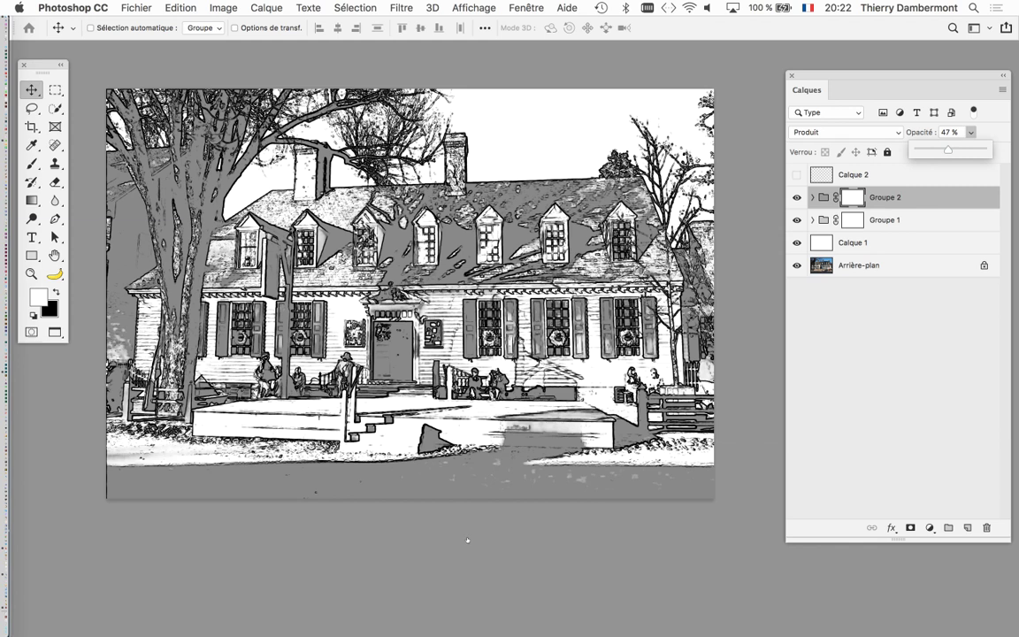
Step: Drag Groupe 2's opacity up to about 55% and shift the Calques panel left
click(468, 539)
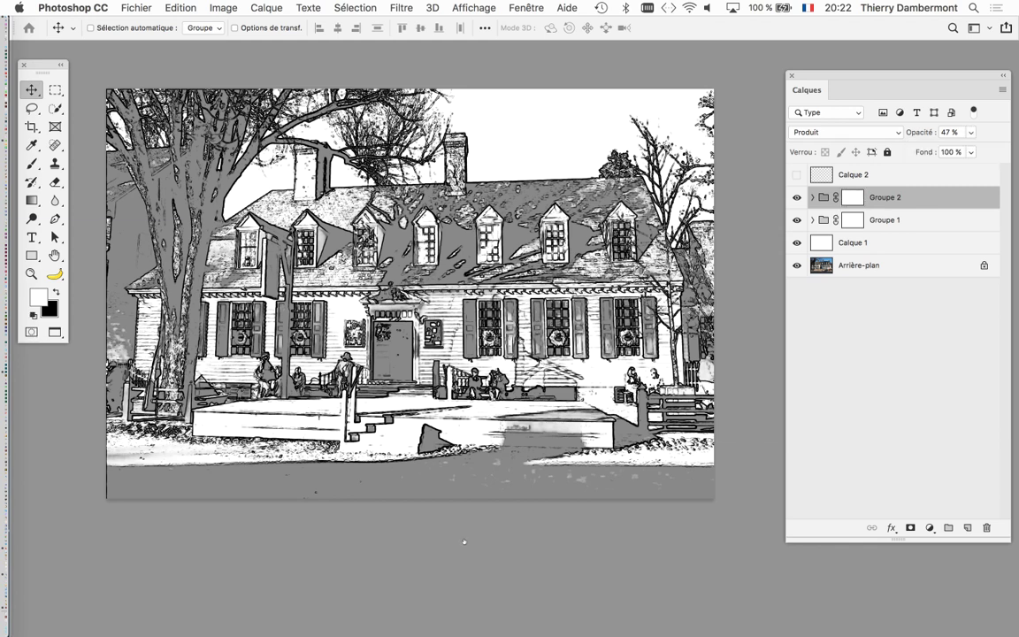
click(971, 132)
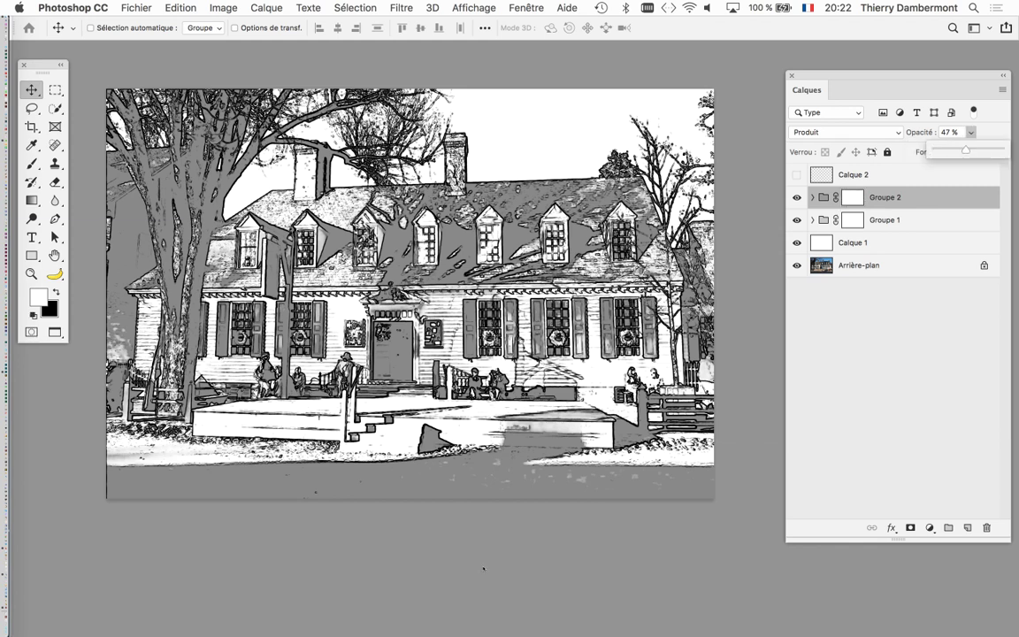
drag(485, 563, 487, 563)
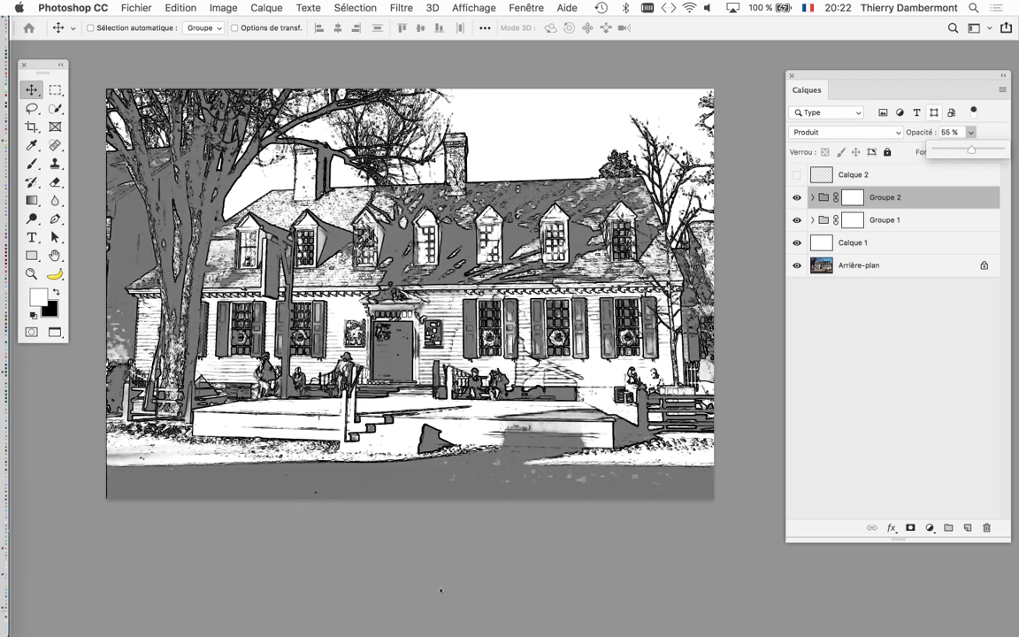
drag(893, 76, 851, 75)
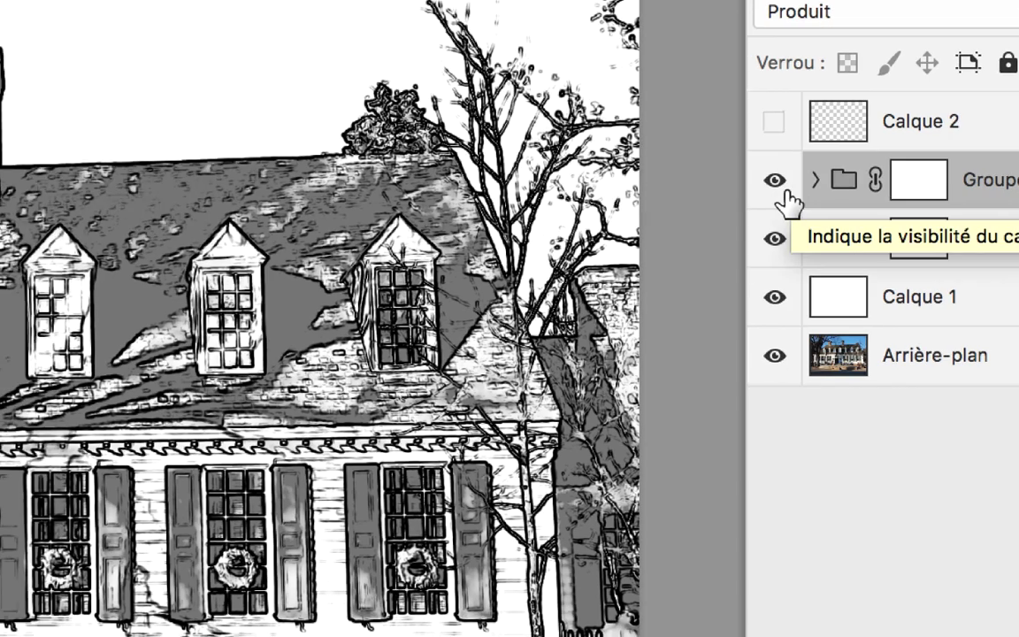
Step: Hide Groupe 2 and make Groupe 1 the active group
click(777, 184)
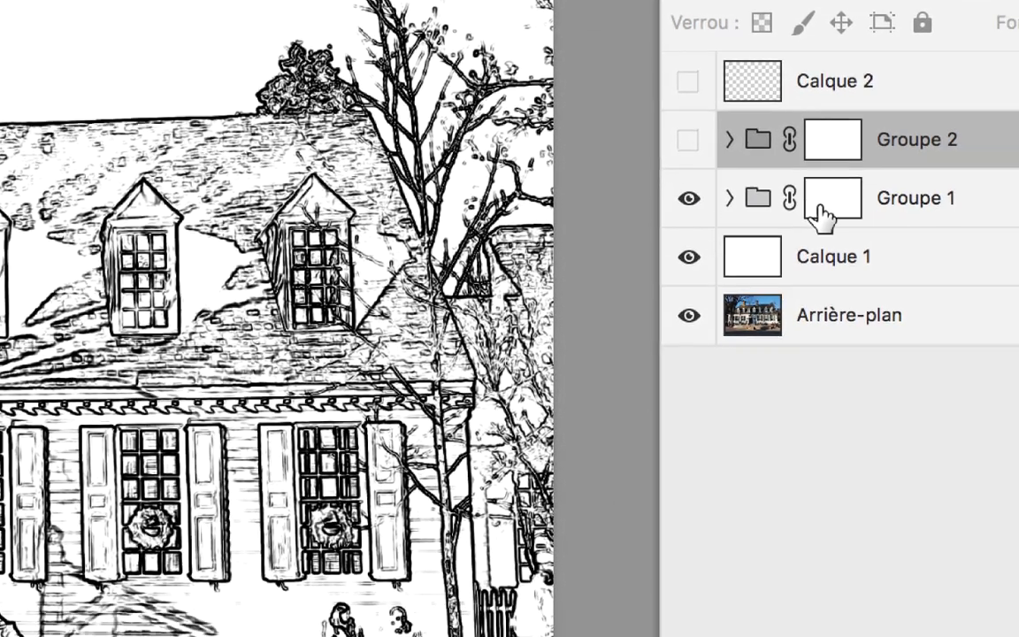
click(918, 246)
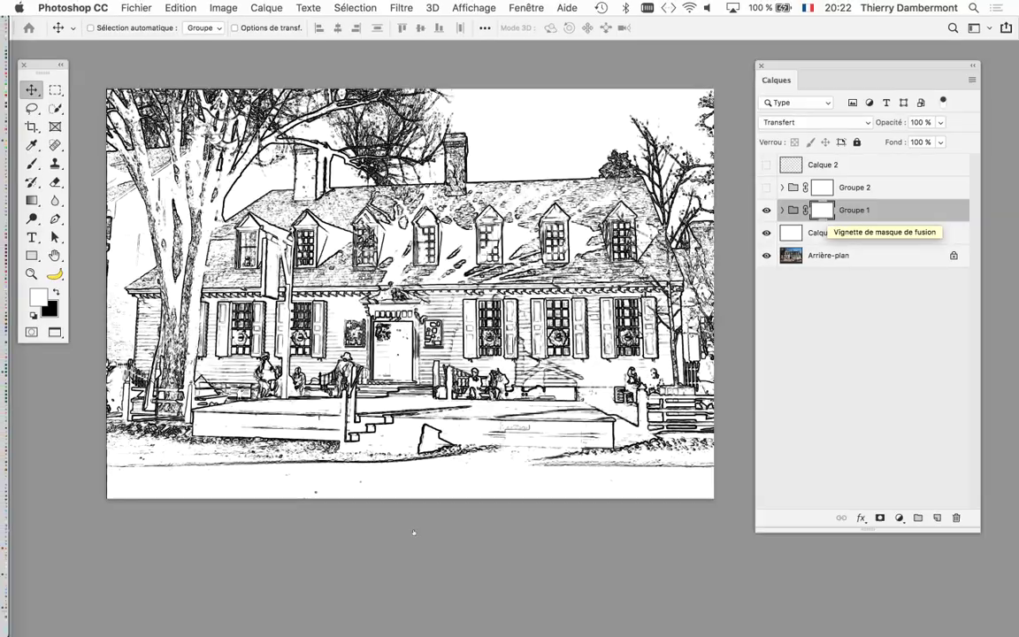
scroll(263, 472, down, 2)
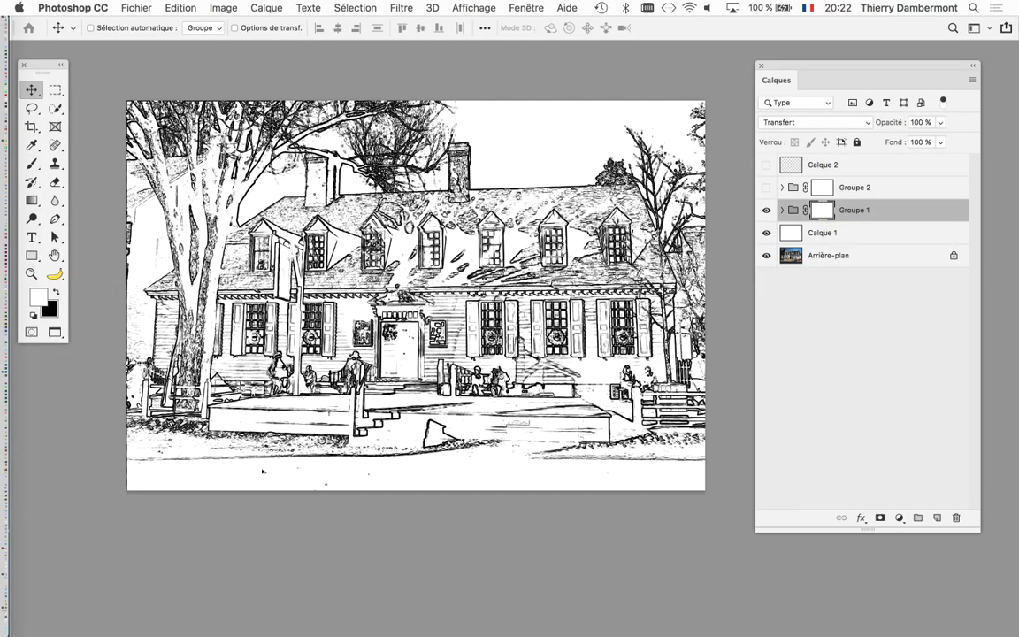
Step: Target Groupe 1's mask with a black Brush sized to about 504 px
key(b)
click(821, 210)
right_click(20, 162)
key(Escape)
key(x)
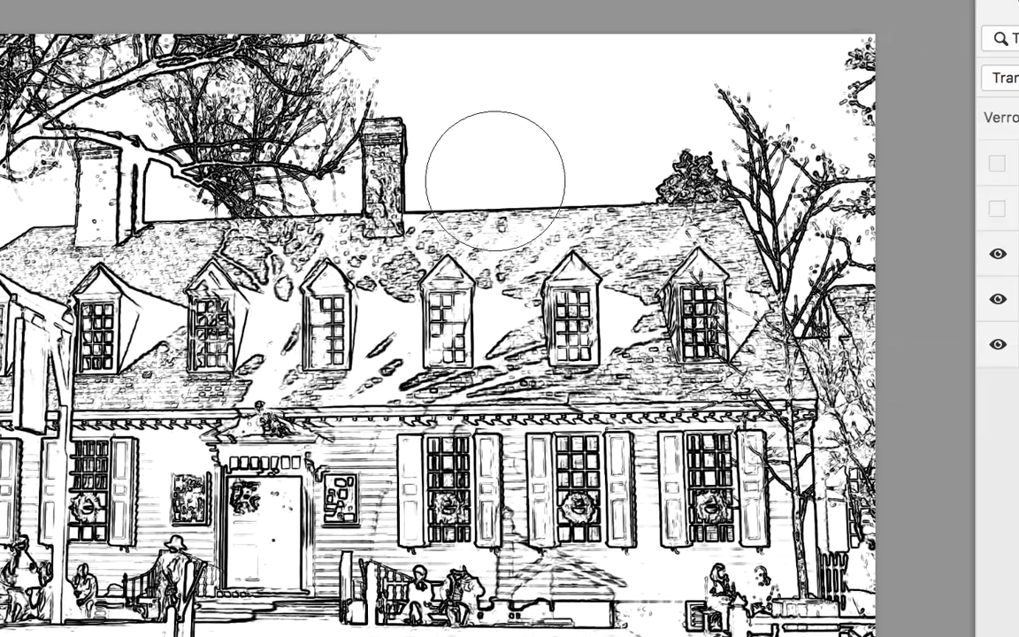
ctrl+alt+click(500, 190)
mouse_move(500, 191)
mouse_down()
mouse_move(604, 182)
mouse_move(548, 173)
mouse_up()
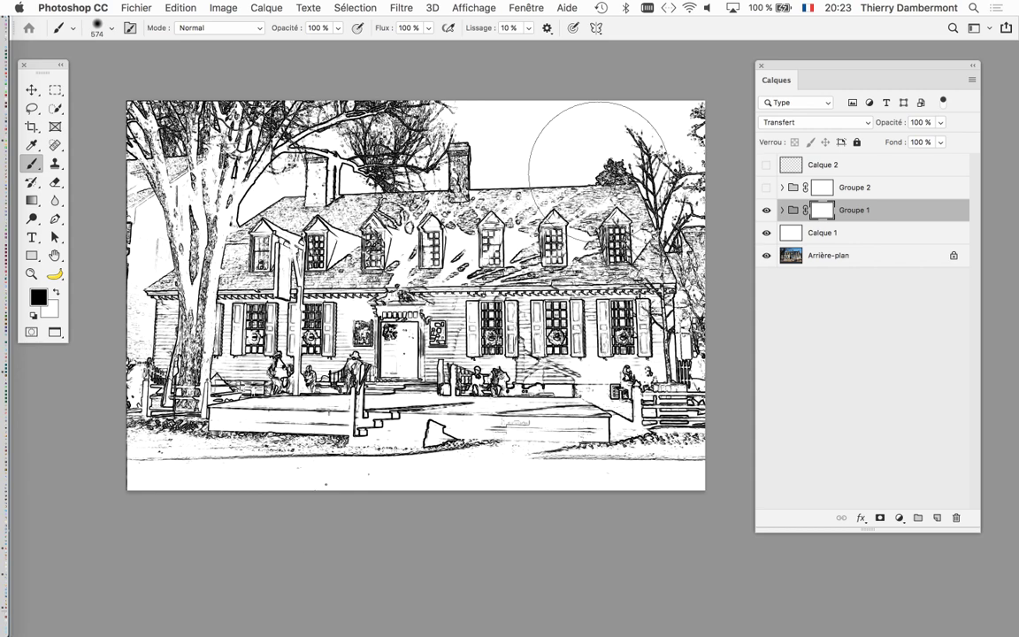
mouse_move(438, 292)
mouse_down()
mouse_move(467, 265)
mouse_move(467, 239)
mouse_up()
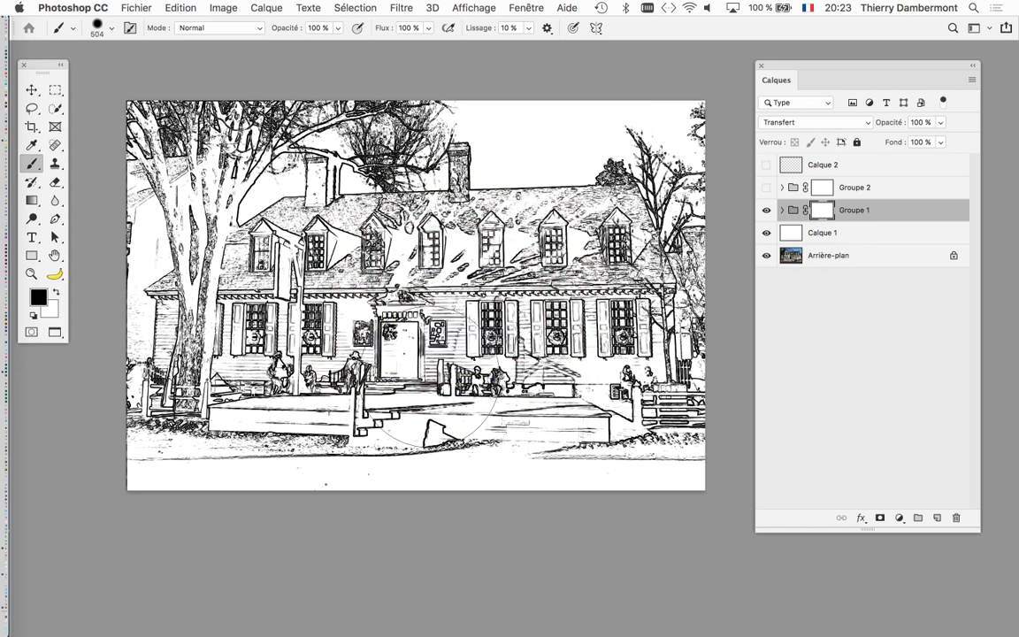
Step: Paint black around the top, left, bottom and right borders of Groupe 1's mask with a ~441 px brush
key(super+minus)
drag(232, 517, 225, 540)
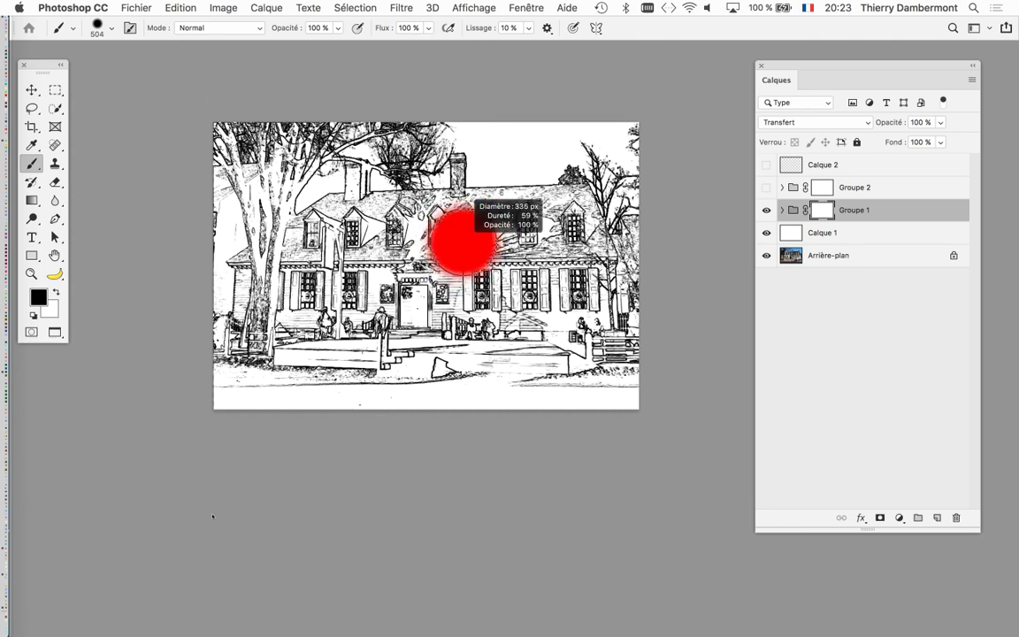
drag(407, 124, 210, 213)
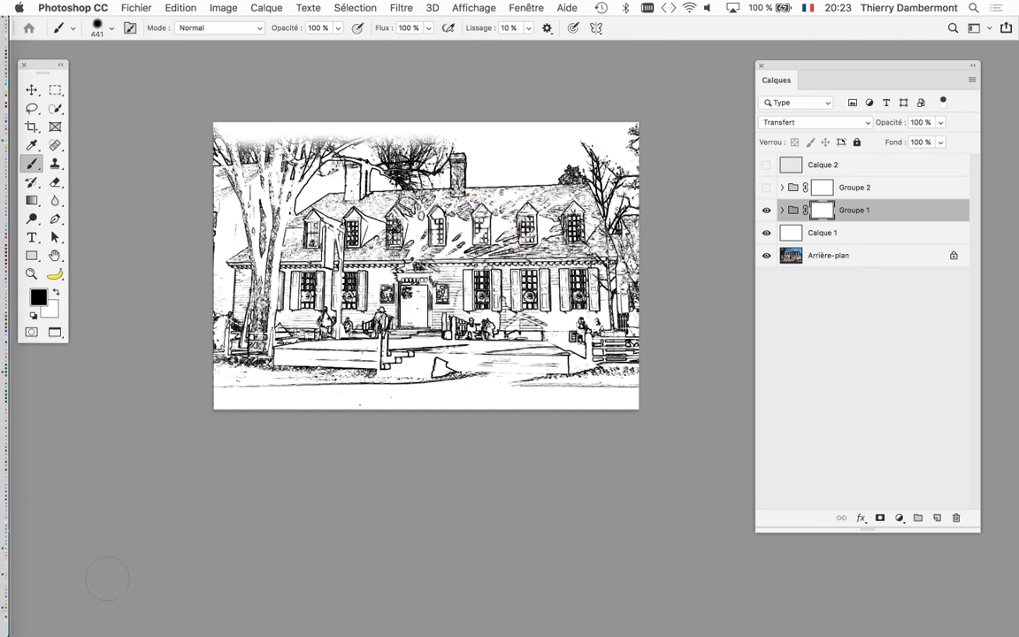
drag(181, 504, 213, 504)
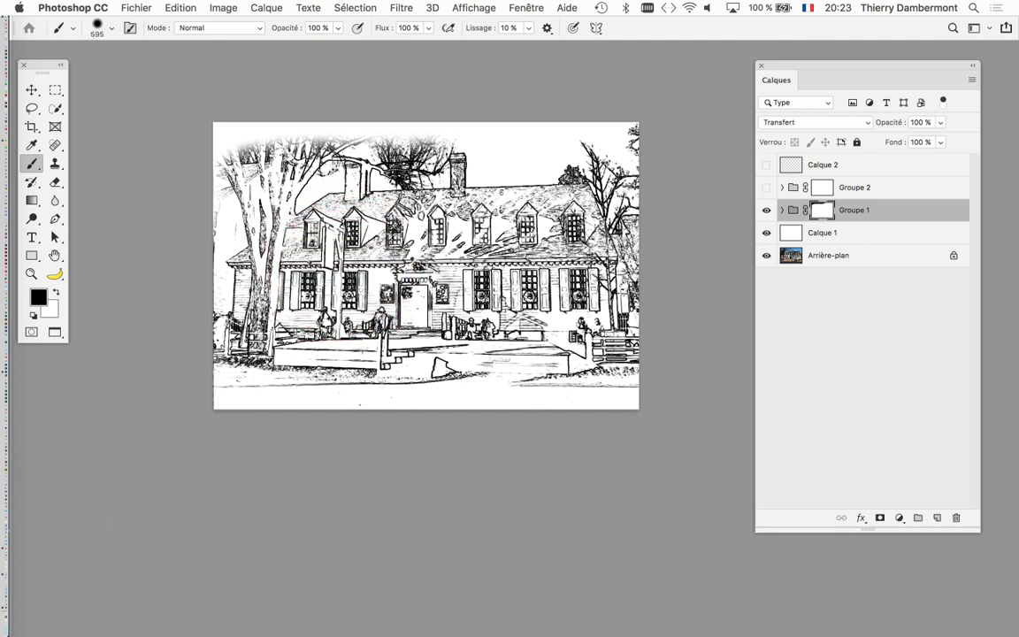
drag(159, 239, 342, 443)
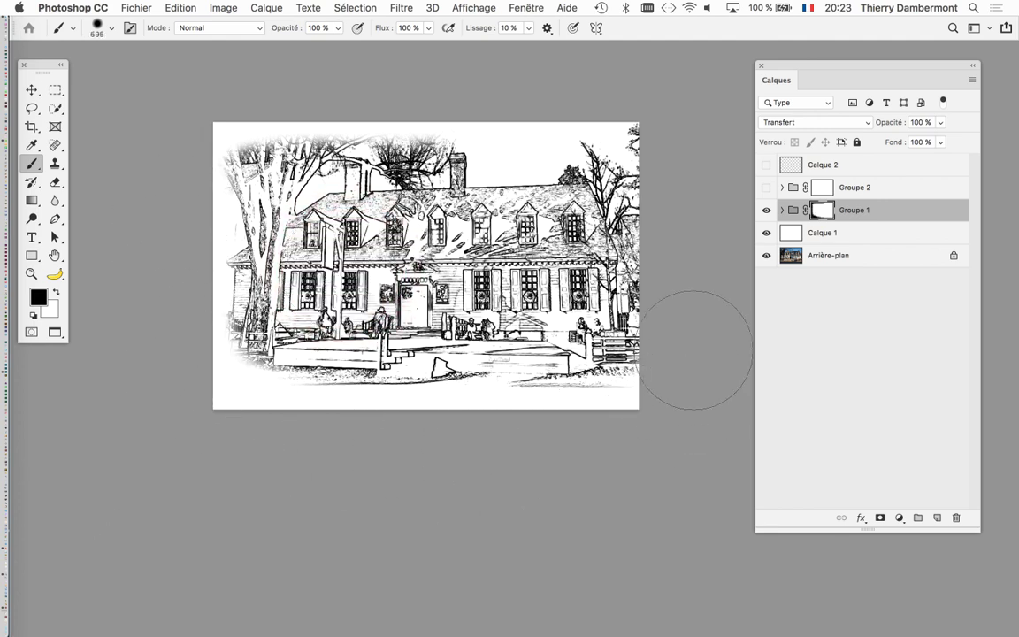
drag(693, 376, 632, 57)
drag(699, 272, 596, 445)
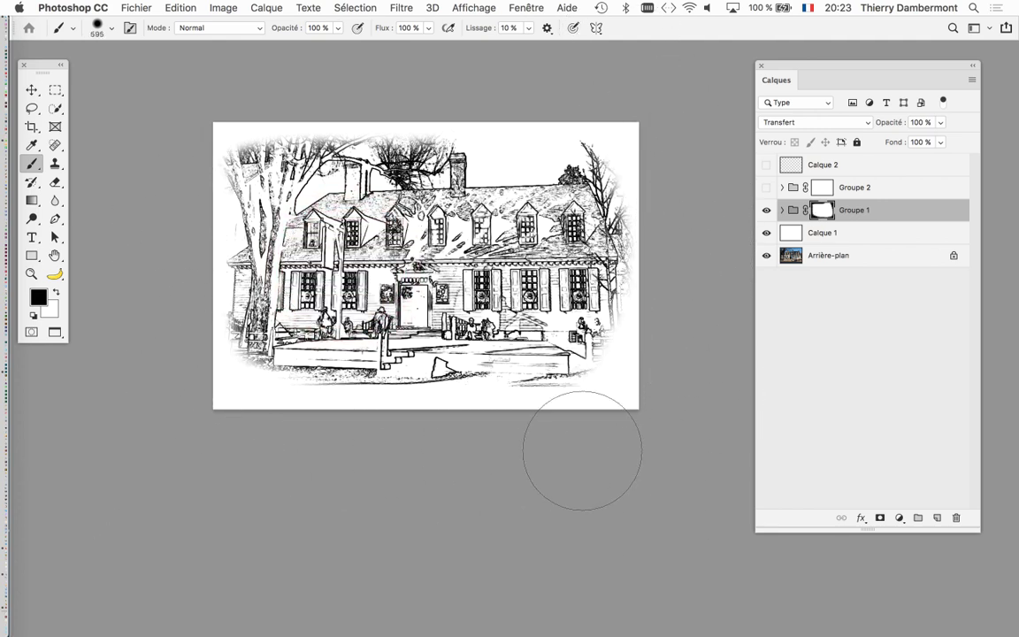
drag(373, 83, 124, 182)
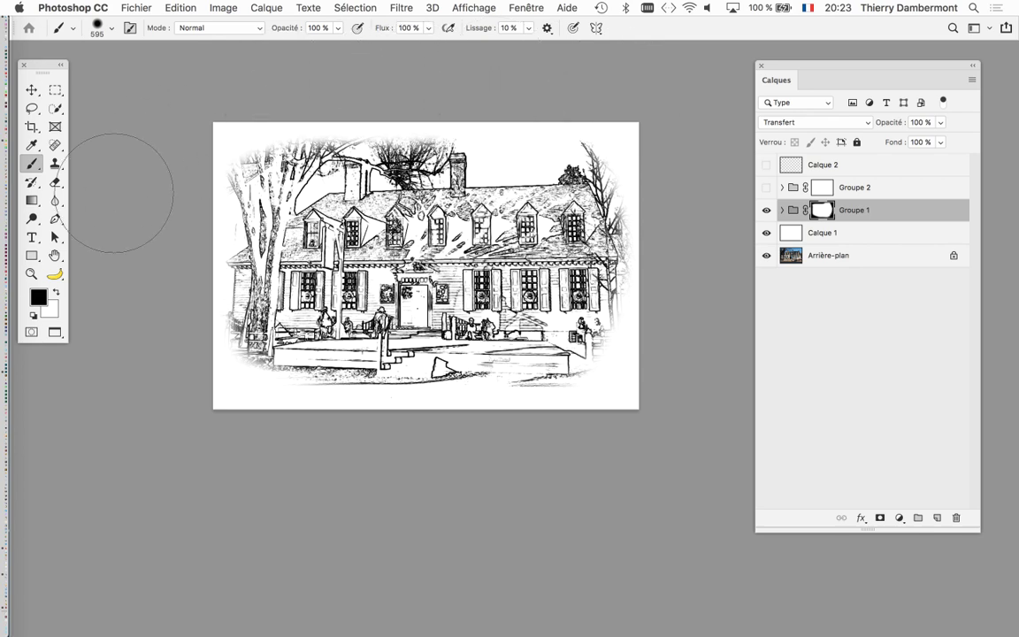
drag(252, 144, 125, 193)
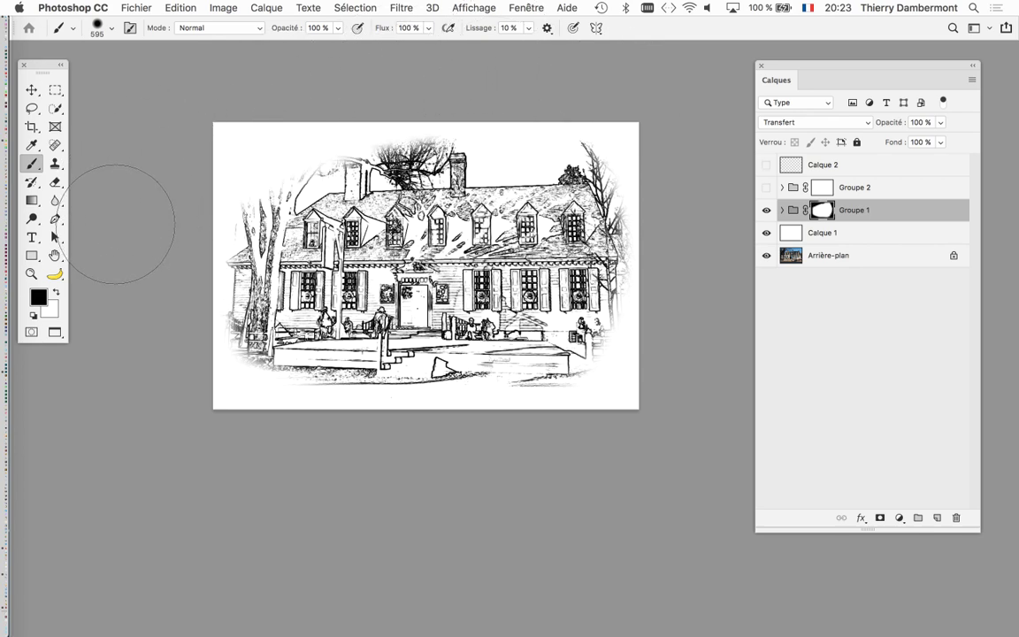
mouse_move(392, 122)
mouse_down()
mouse_move(433, 114)
mouse_move(598, 219)
mouse_up()
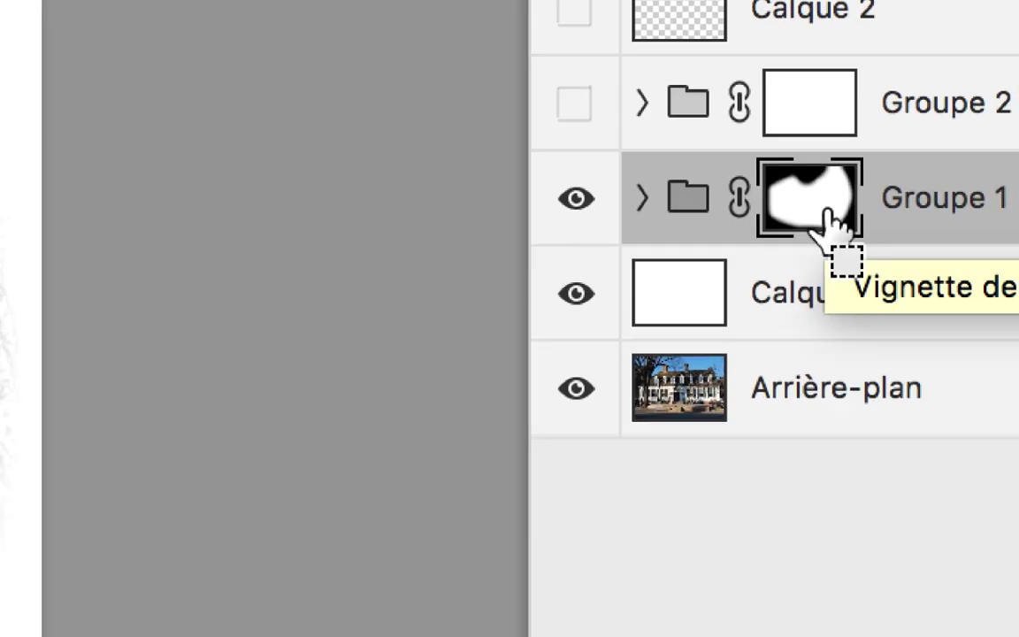
Step: Paint white over the right chimney on Groupe 1's mask with a 345–413 px brush, then fit the image
scroll(346, 245, up, 1)
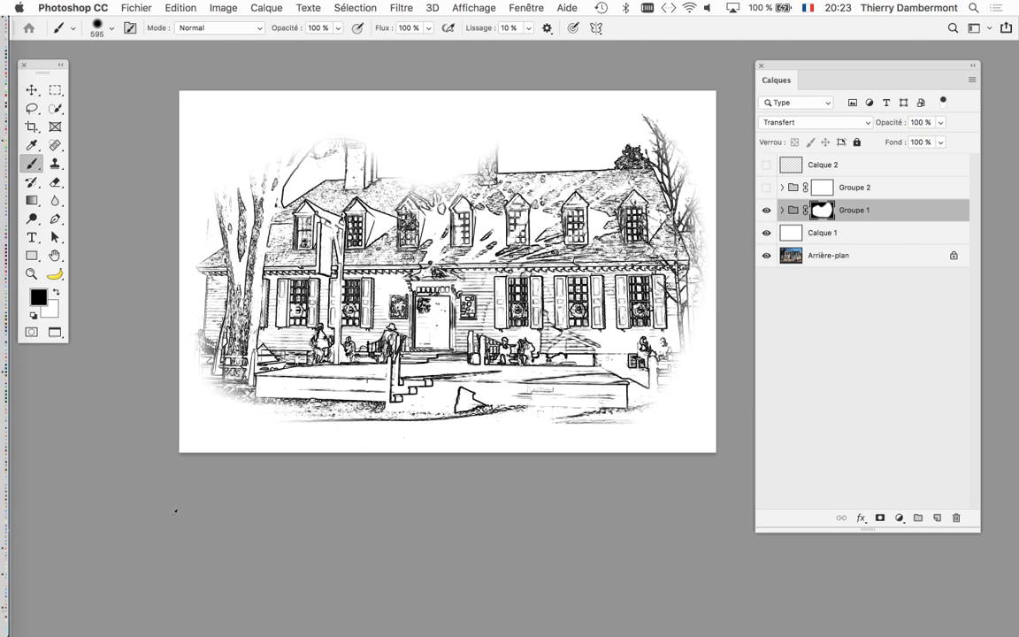
ctrl+alt+click(438, 261)
ctrl+alt+drag(438, 261, 389, 261)
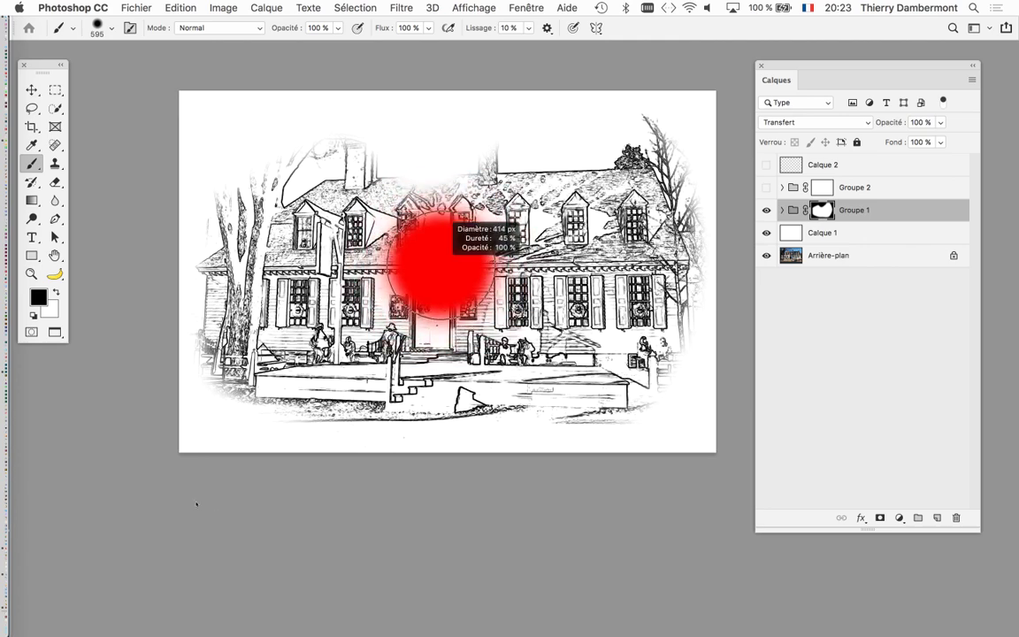
key(x)
mouse_move(483, 202)
ctrl+alt+mouse_down()
mouse_move(460, 202)
mouse_move(482, 184)
mouse_move(473, 184)
ctrl+alt+mouse_up()
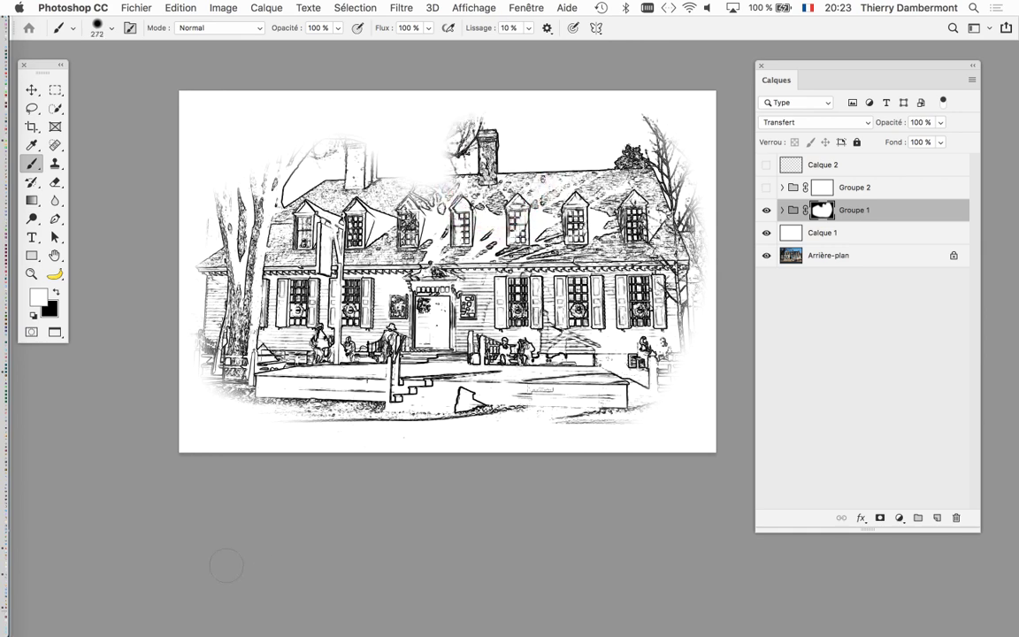
key(x)
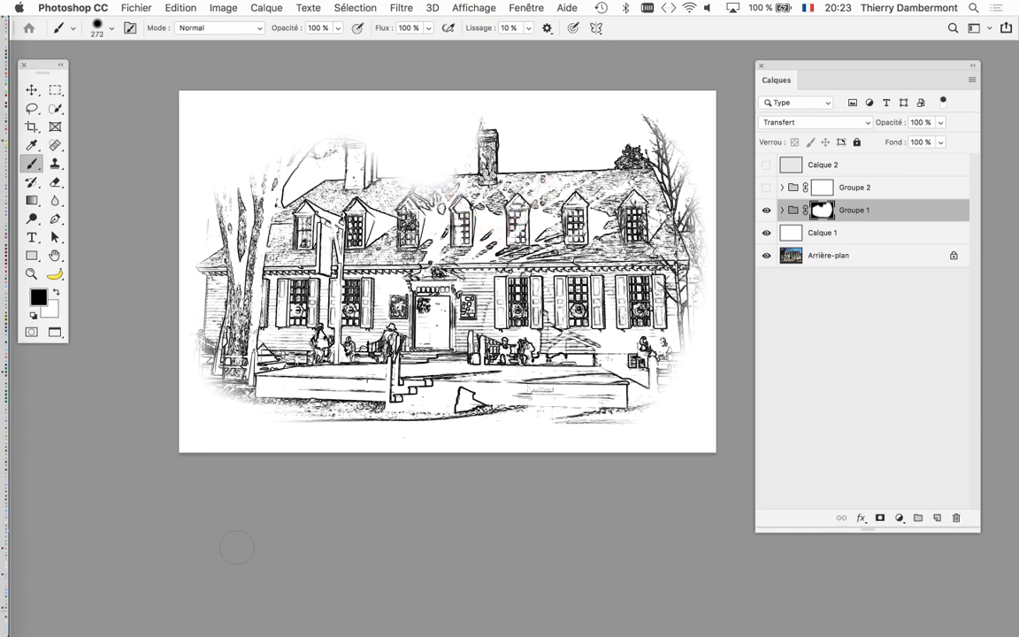
key(x)
scroll(484, 155, up, 3)
mouse_move(509, 202)
ctrl+alt+mouse_down()
mouse_move(428, 202)
mouse_move(460, 186)
ctrl+alt+mouse_up()
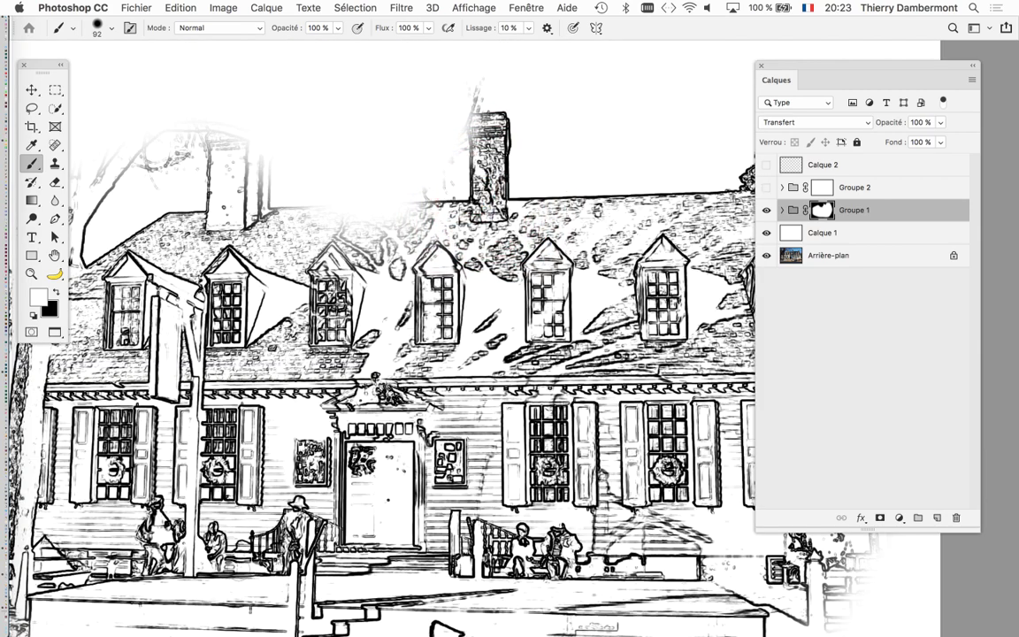
key(super+0)
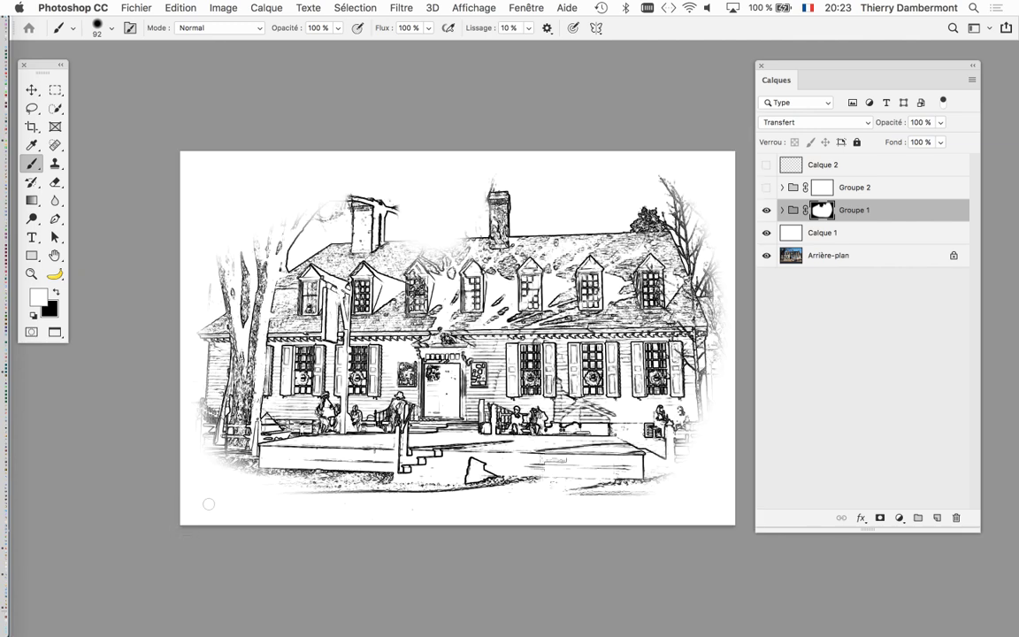
Step: Undo the stray marks above the left chimney and return to the standard brush painting white
key(w)
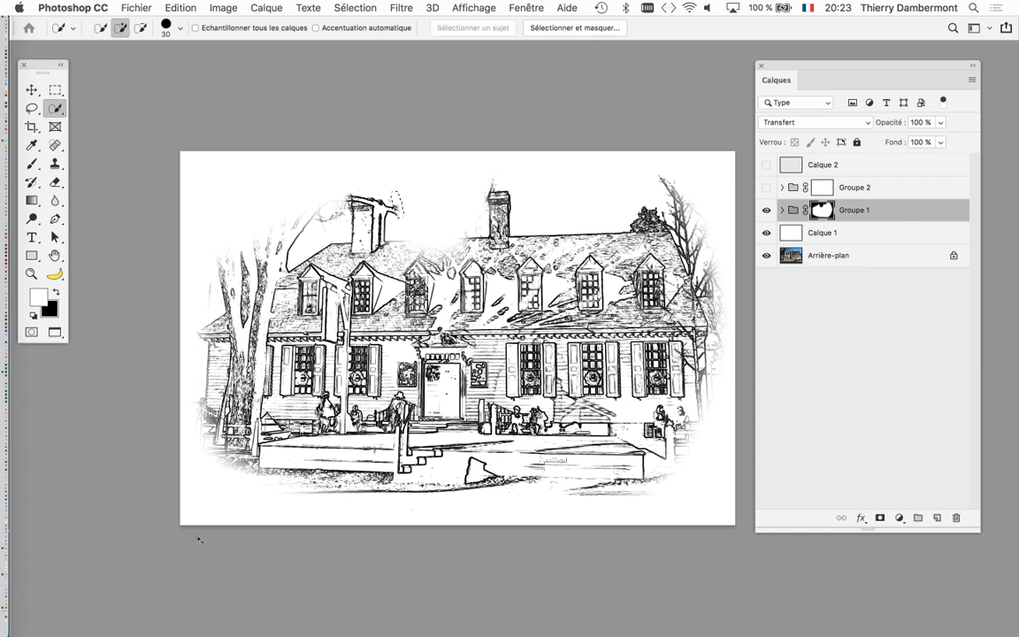
key(super+z)
key(x)
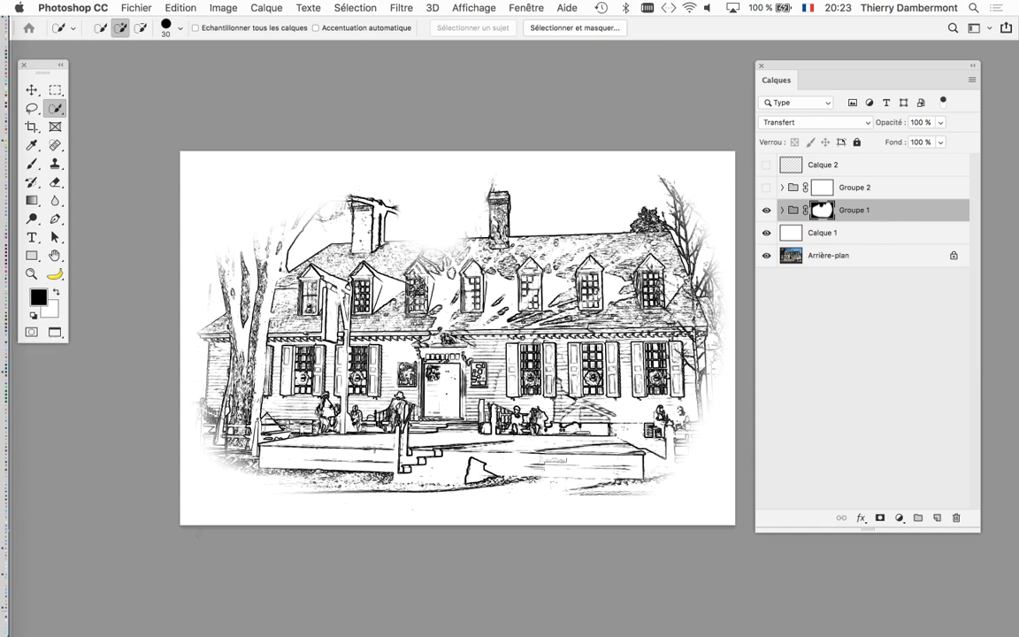
click(32, 164)
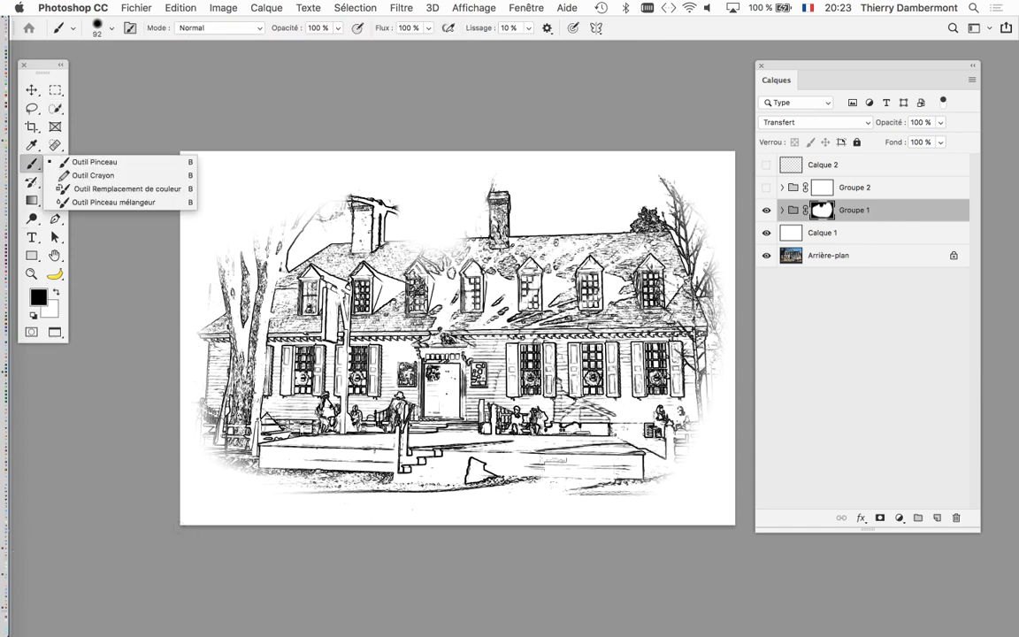
click(196, 530)
key(super+z)
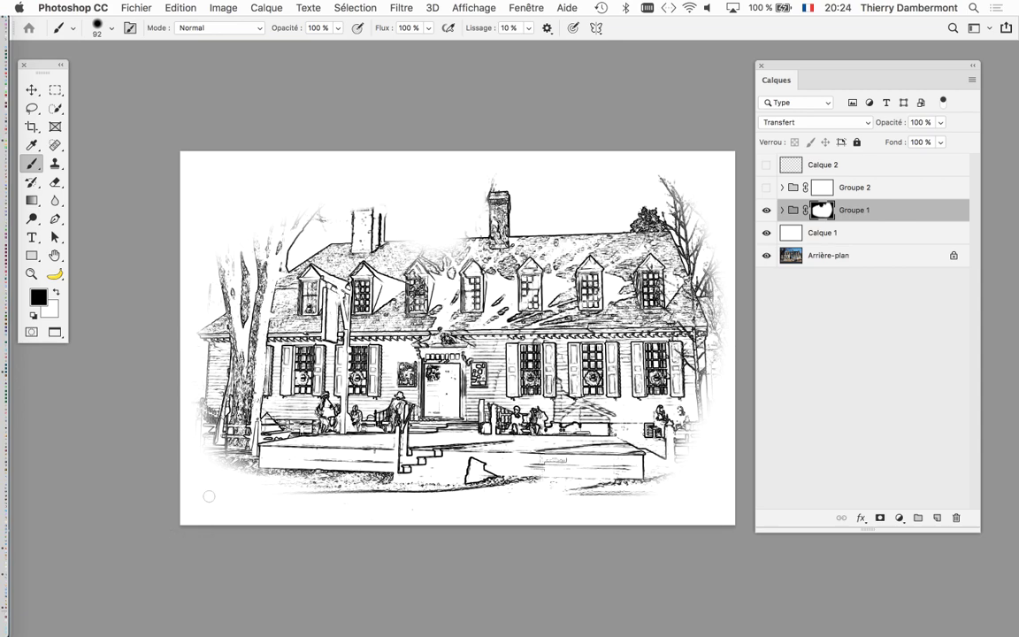
key(super+minus)
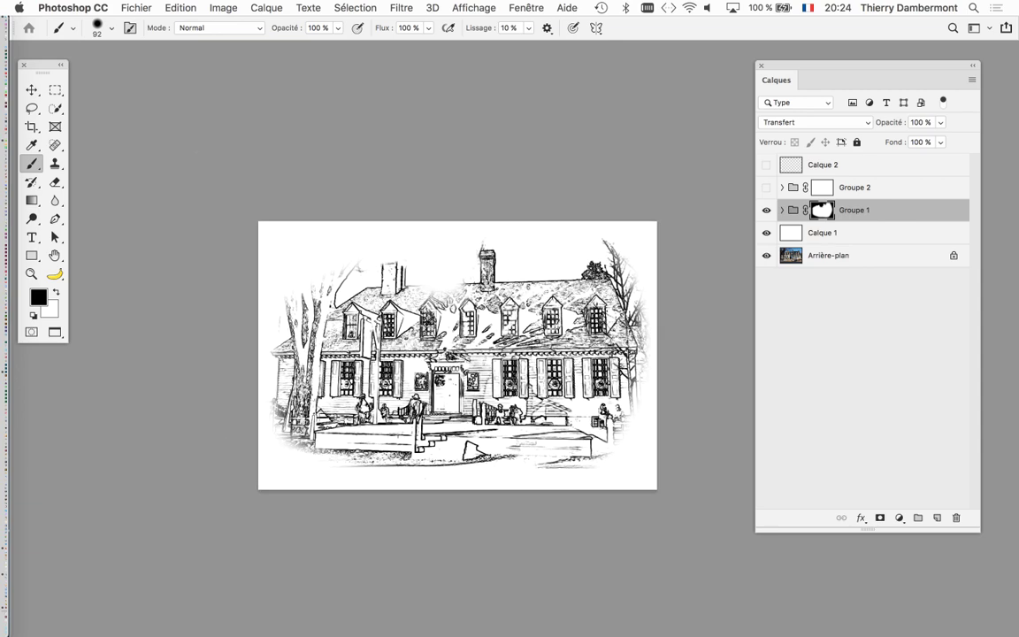
key(x)
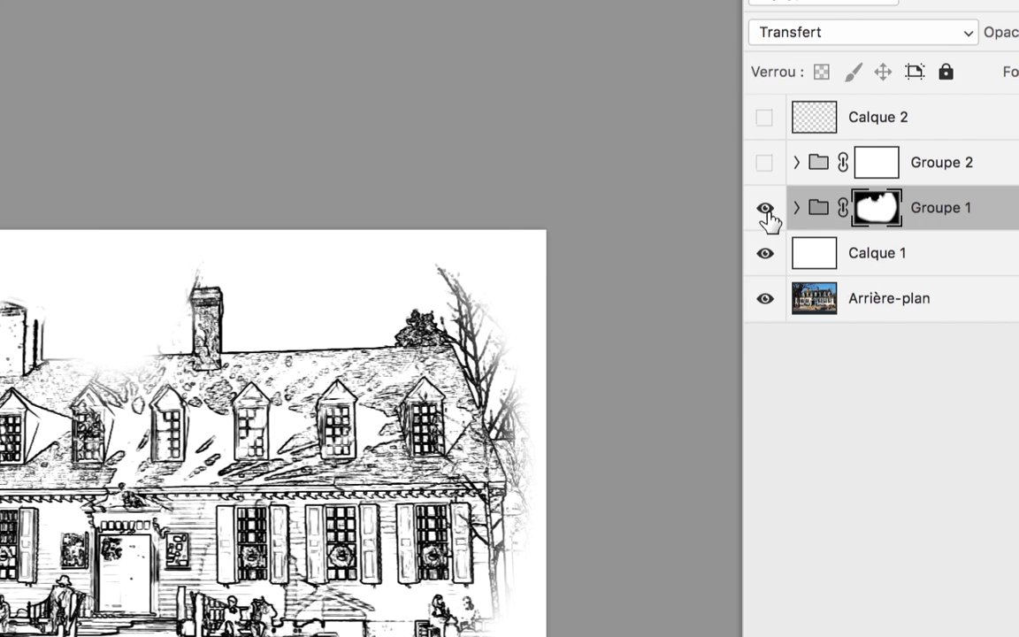
Step: Paint black along the left, bottom and right edges of Groupe 2's mask with a ~548 px brush
click(766, 210)
click(766, 197)
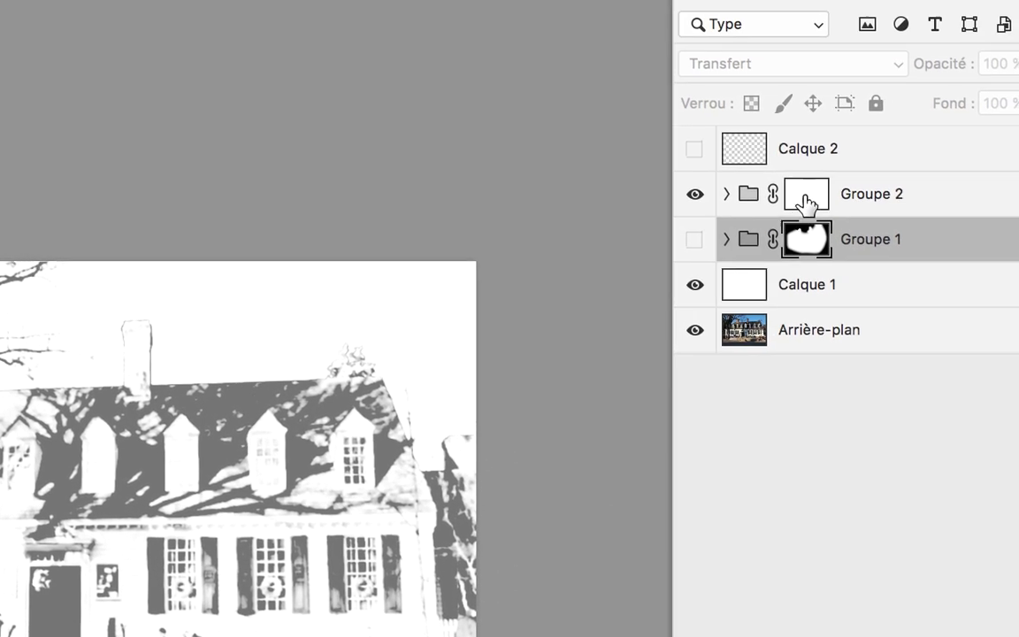
click(806, 205)
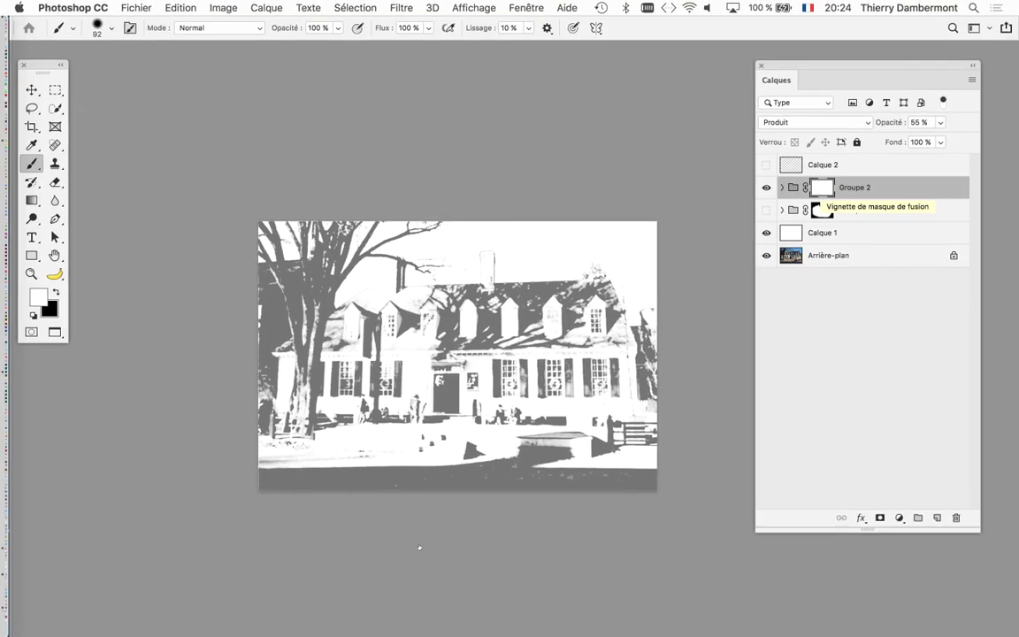
drag(438, 363, 185, 537)
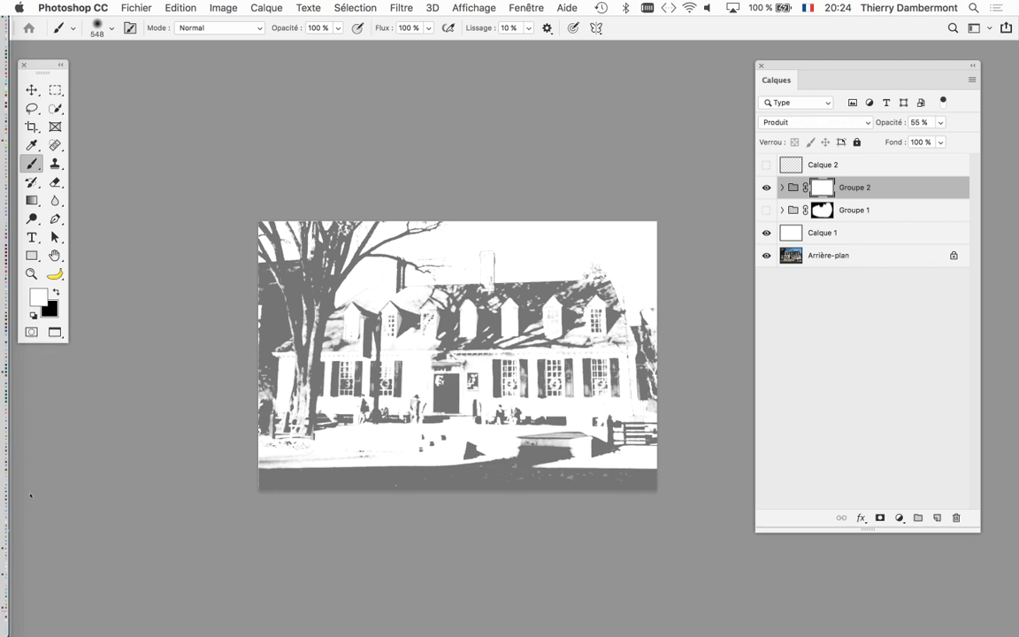
key(x)
mouse_move(212, 532)
mouse_down()
mouse_move(107, 471)
mouse_move(152, 357)
mouse_move(379, 455)
mouse_up()
drag(346, 514, 681, 292)
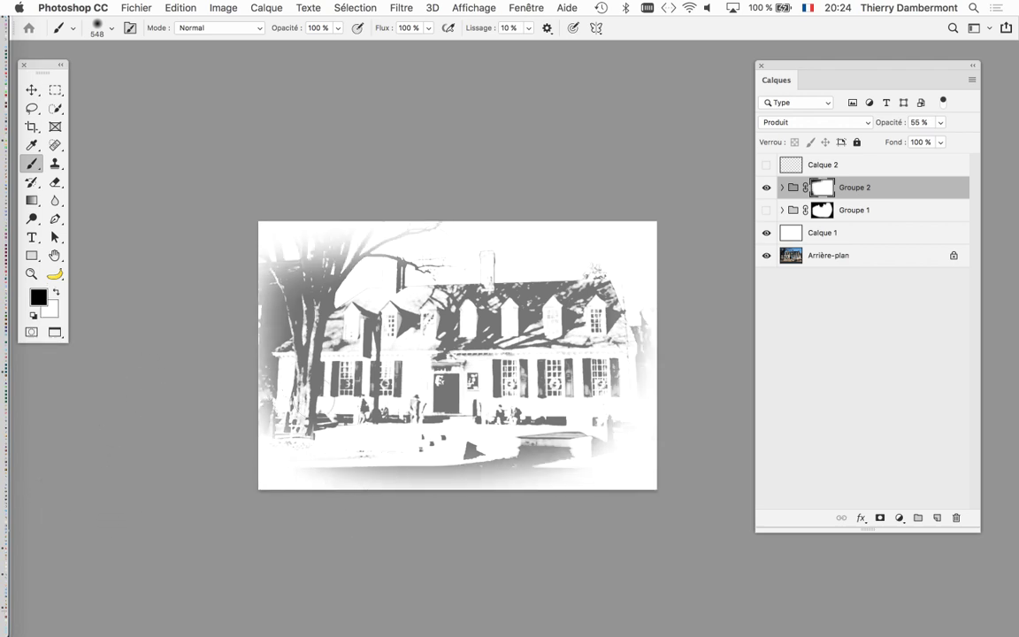
mouse_move(100, 454)
mouse_down()
mouse_move(257, 354)
mouse_move(398, 433)
mouse_move(478, 425)
mouse_move(252, 387)
mouse_up()
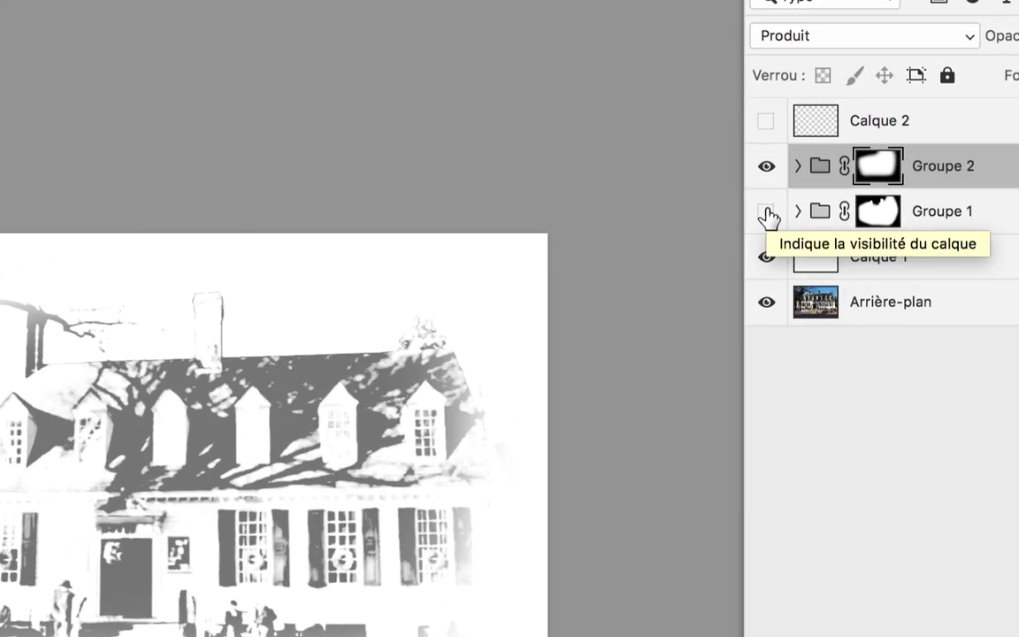
Step: Show Groupe 1 again and Save As american-georgian-03.psd
click(766, 209)
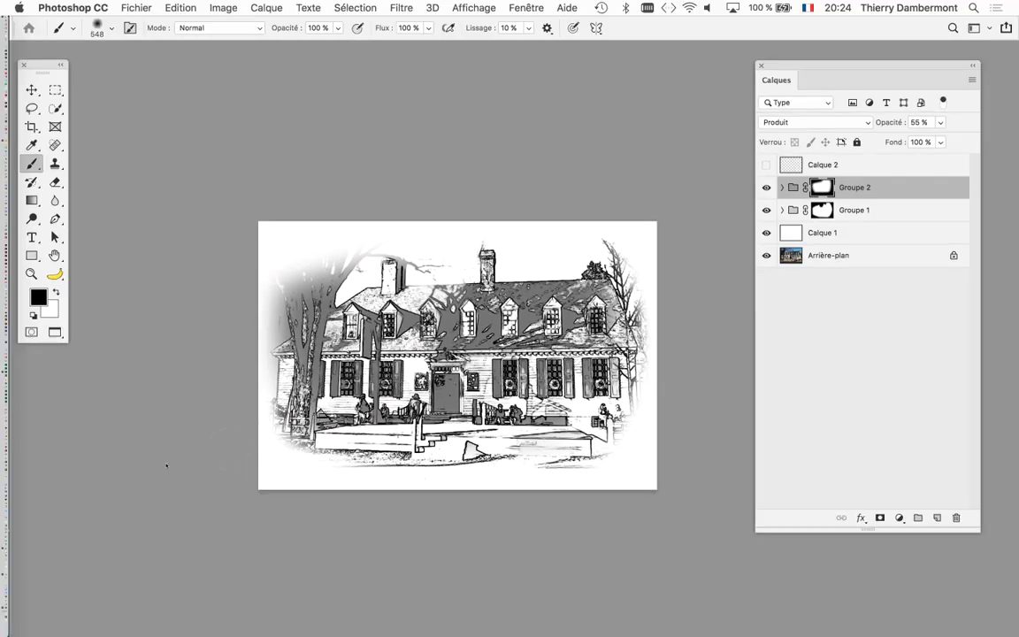
drag(336, 341, 329, 341)
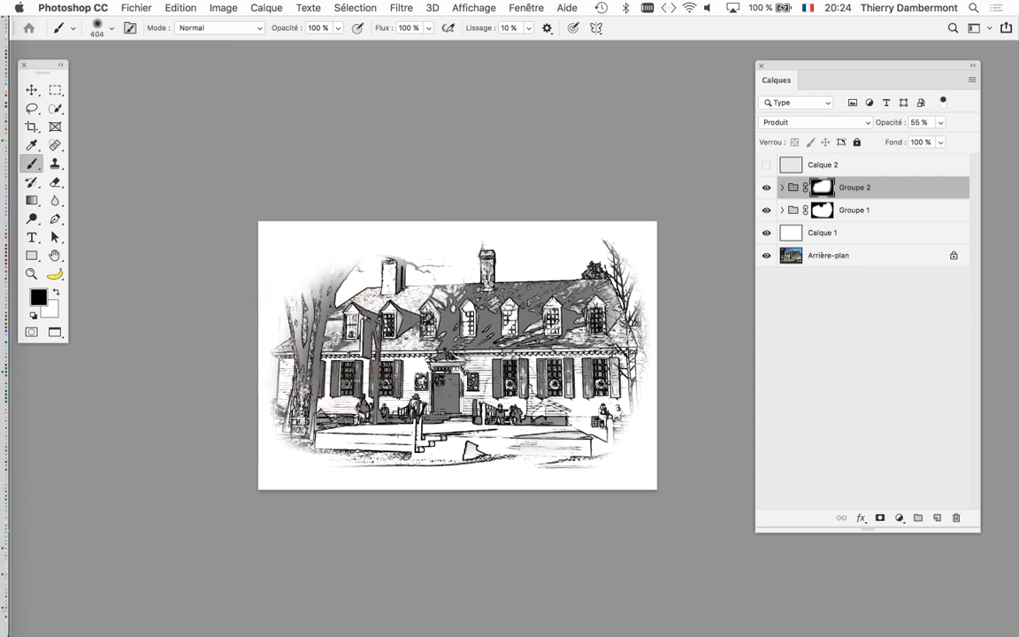
click(136, 7)
click(168, 152)
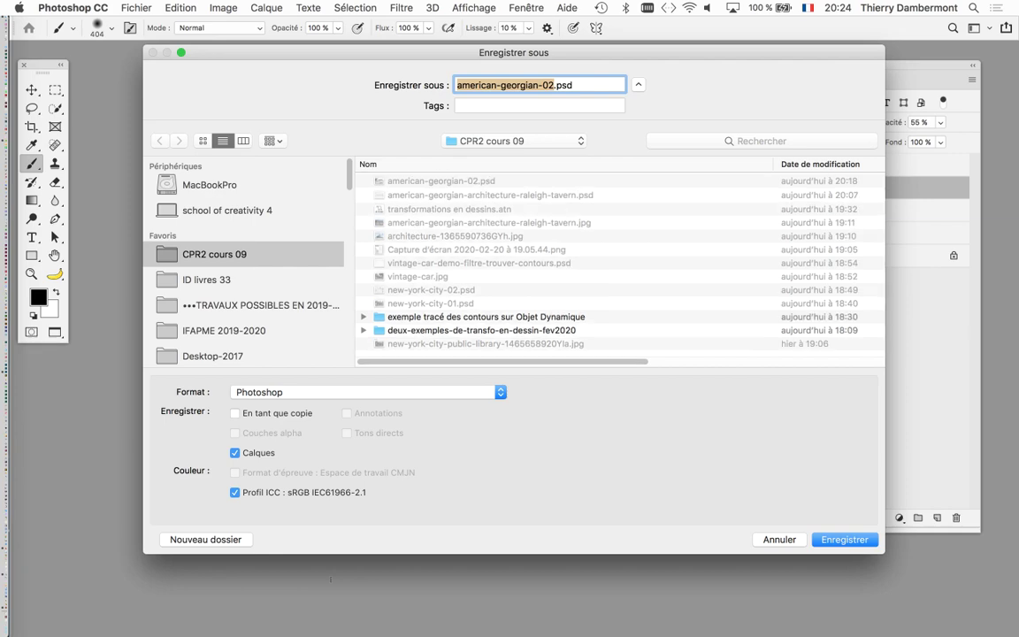
click(544, 85)
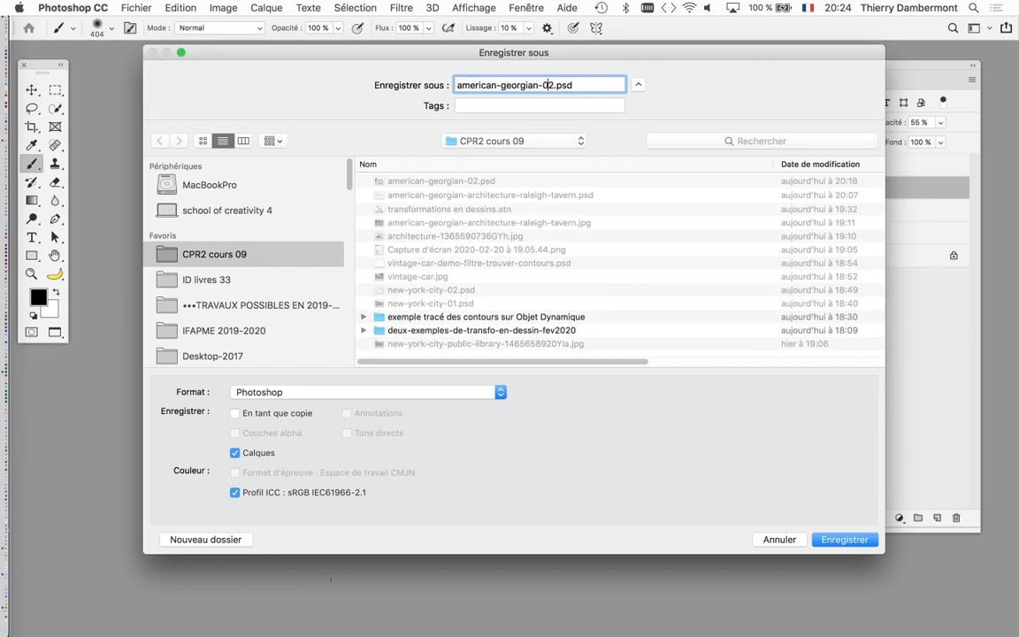
key(BackSpace)
text(3)
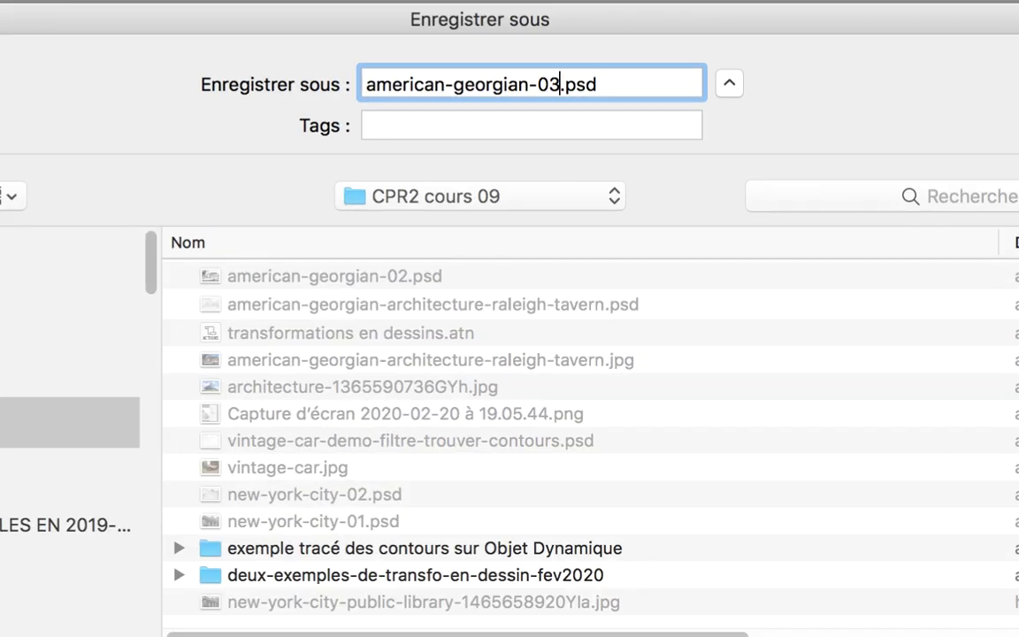